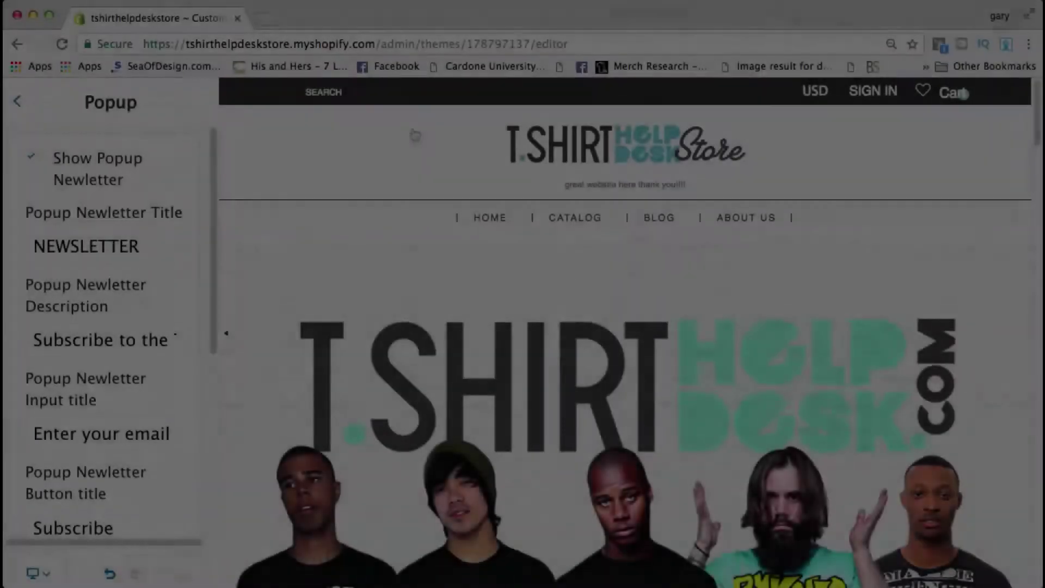
# - Scroll through the Popup settings and store preview in the theme editor
pyautogui.scroll(-1, 516, 241)
pyautogui.scroll(-2, 517, 241)
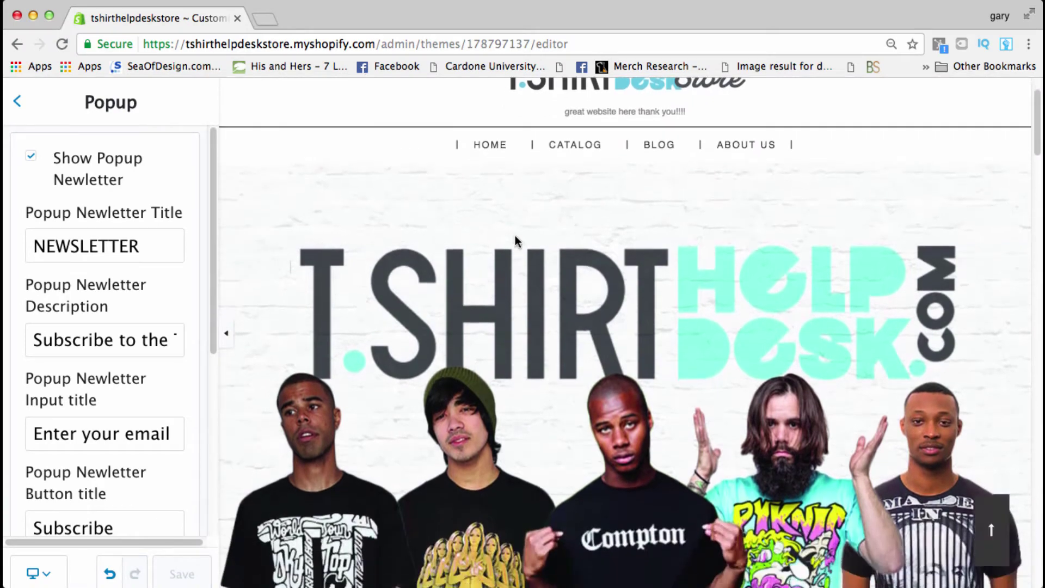
pyautogui.scroll(3, 516, 241)
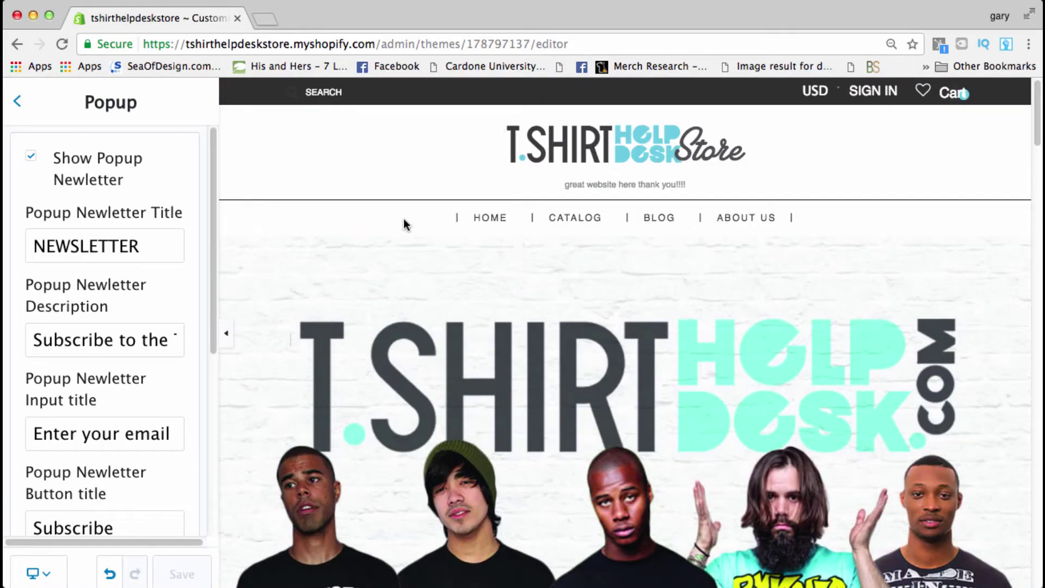
pyautogui.scroll(-15, 433, 202)
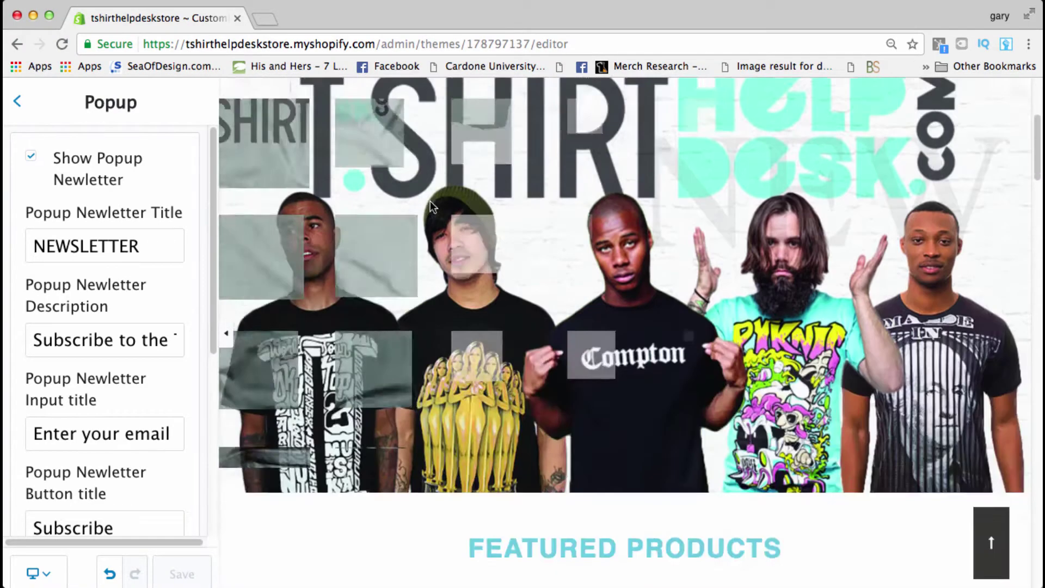
pyautogui.scroll(-15, 430, 206)
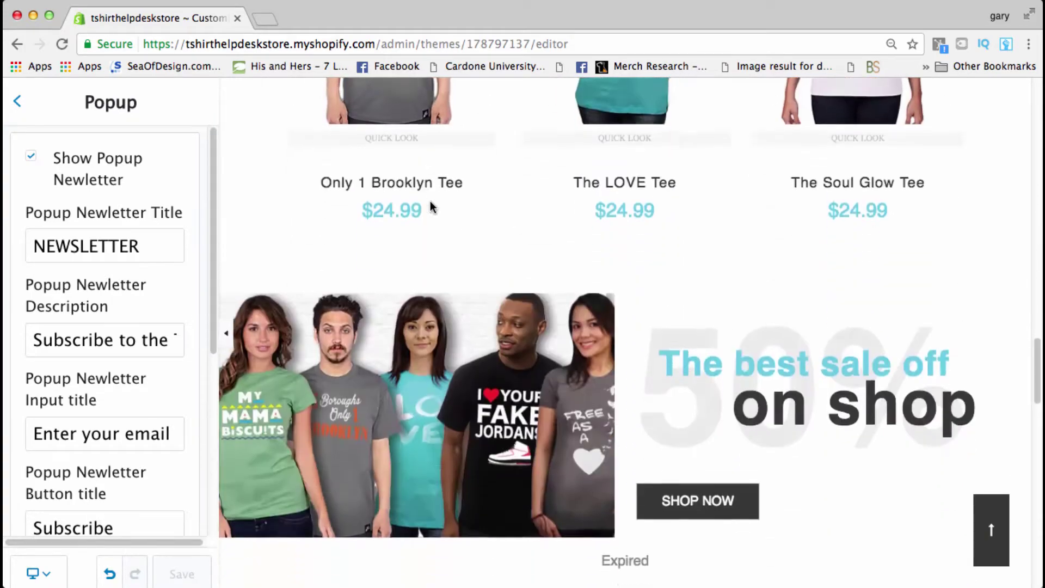
pyautogui.scroll(-10, 430, 205)
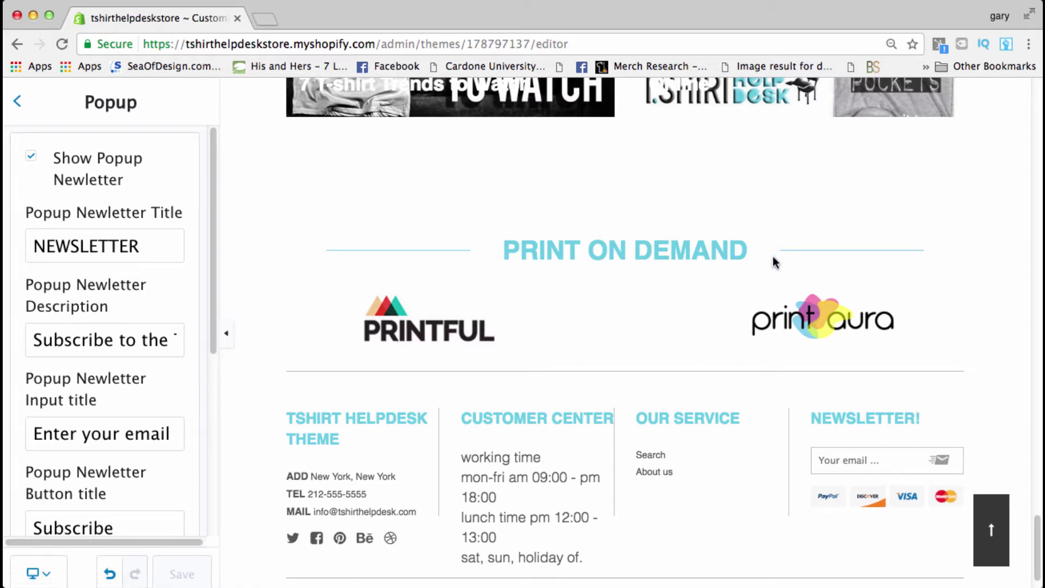
pyautogui.scroll(-1, 769, 269)
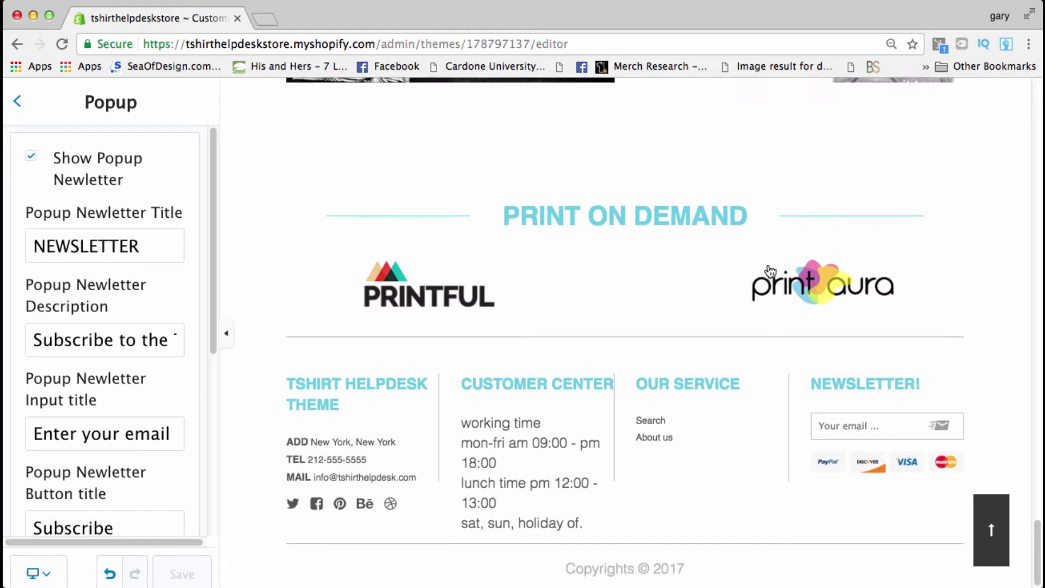
pyautogui.scroll(2, 767, 271)
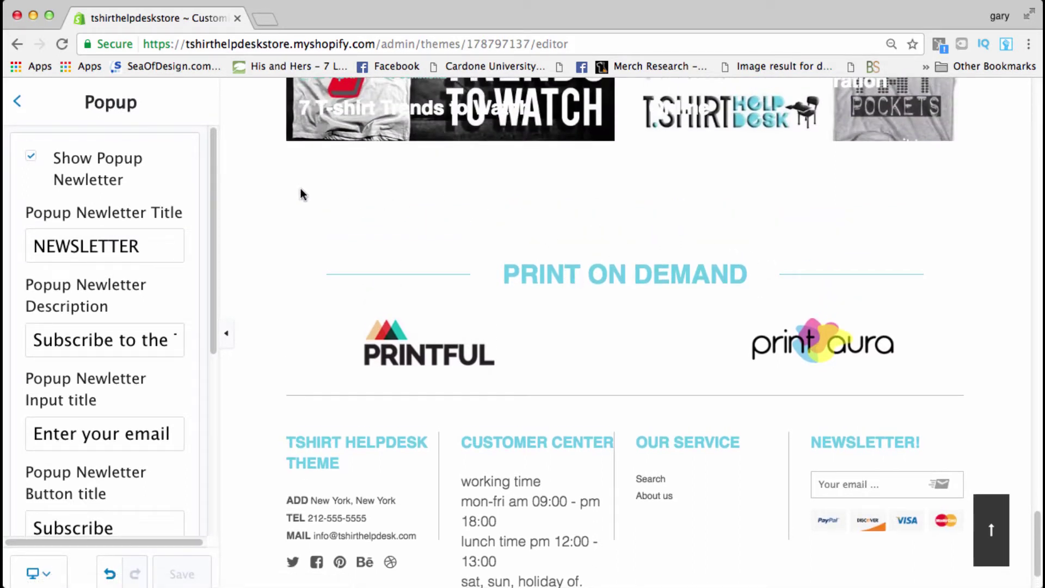
# - Go back to the sections list and open the 'Home page – custom logo' section
pyautogui.click(17, 101)
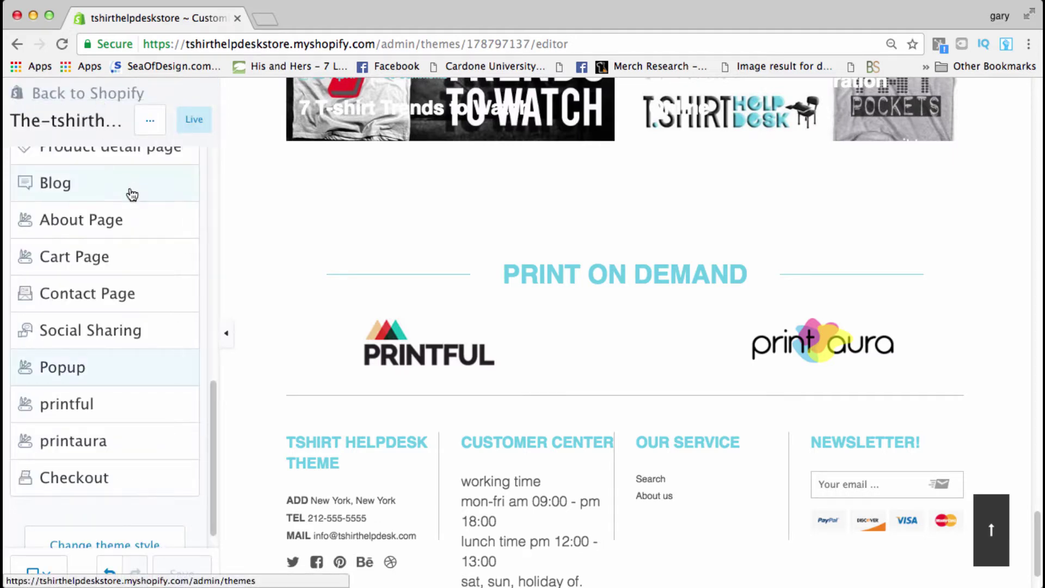
pyautogui.moveTo(213, 400); pyautogui.dragTo(214, 320)
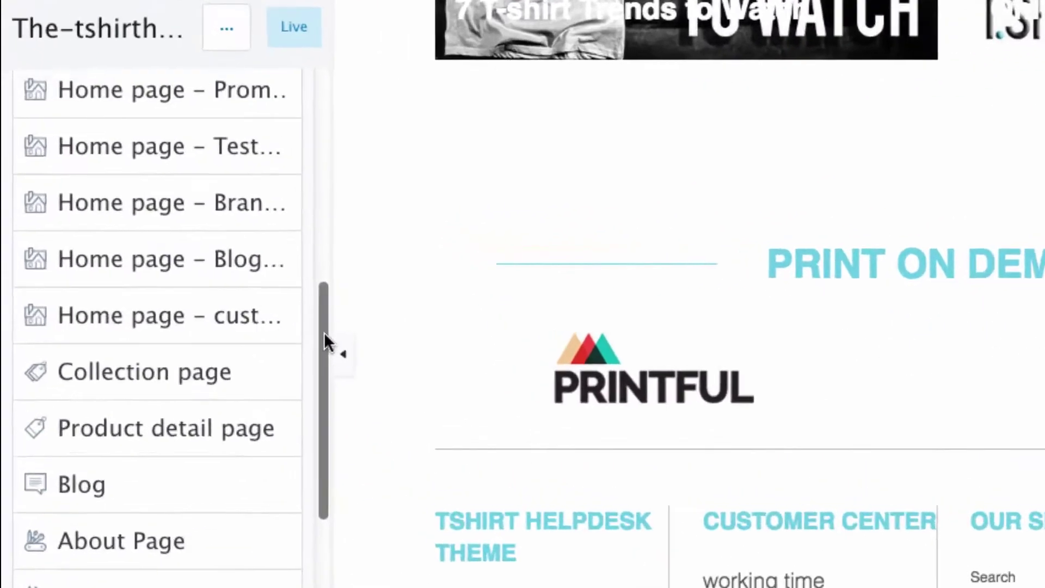
pyautogui.moveTo(325, 332); pyautogui.dragTo(316, 212)
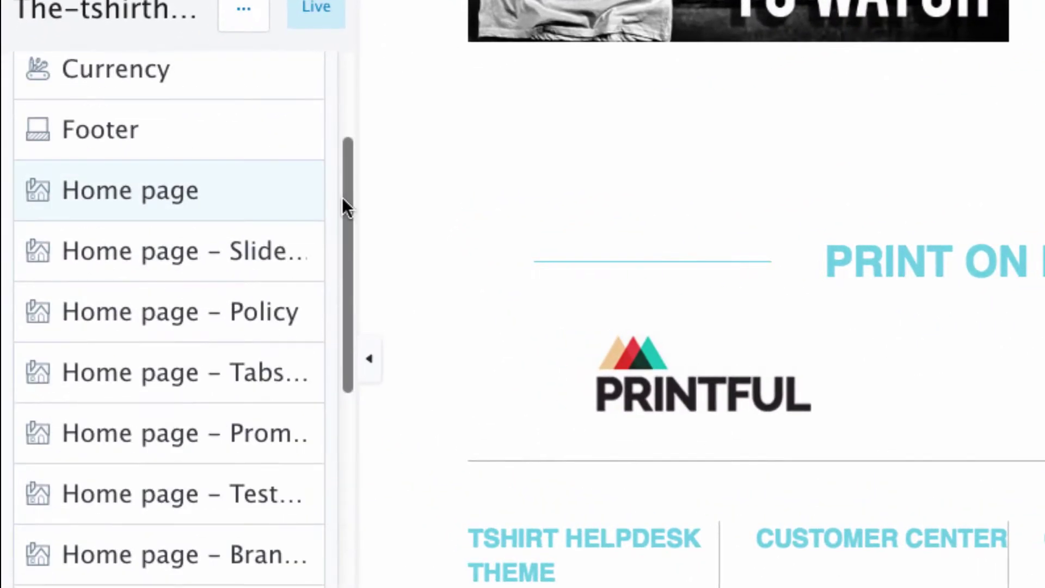
pyautogui.moveTo(325, 339); pyautogui.dragTo(354, 471)
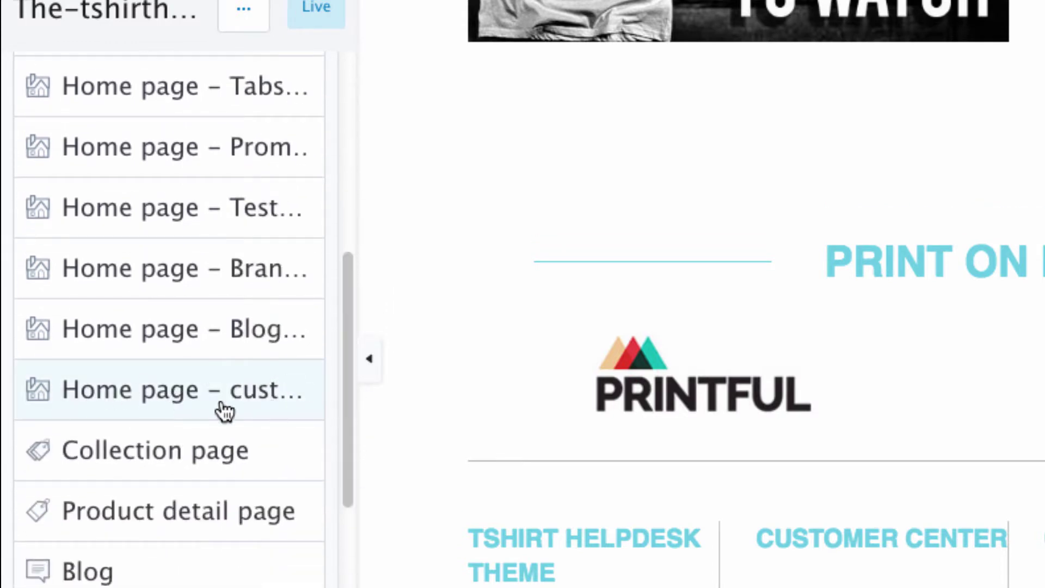
pyautogui.click(269, 397)
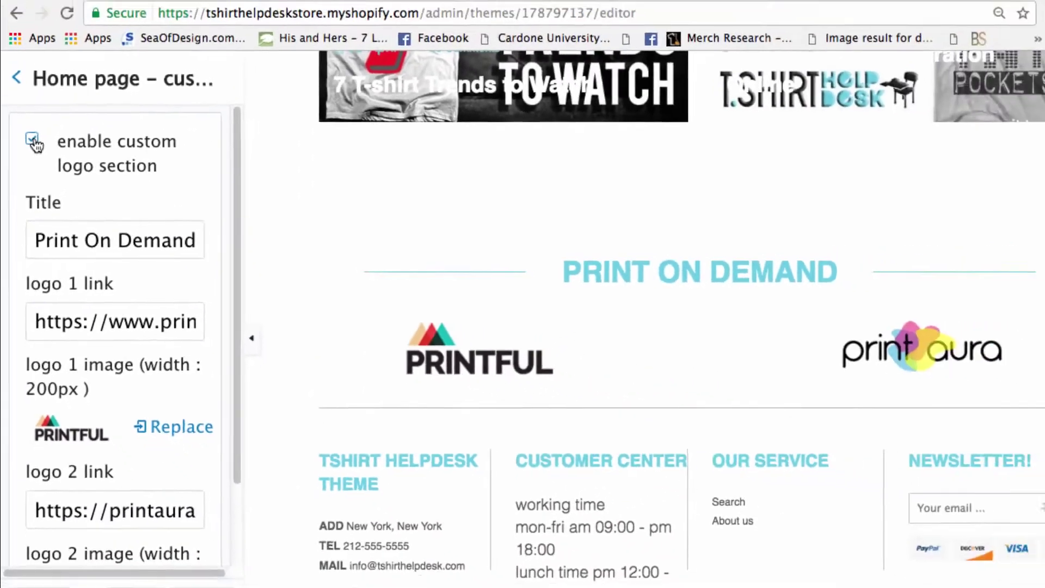
# - Uncheck 'enable custom logo section', save the theme, and close the newsletter popup
pyautogui.click(33, 145)
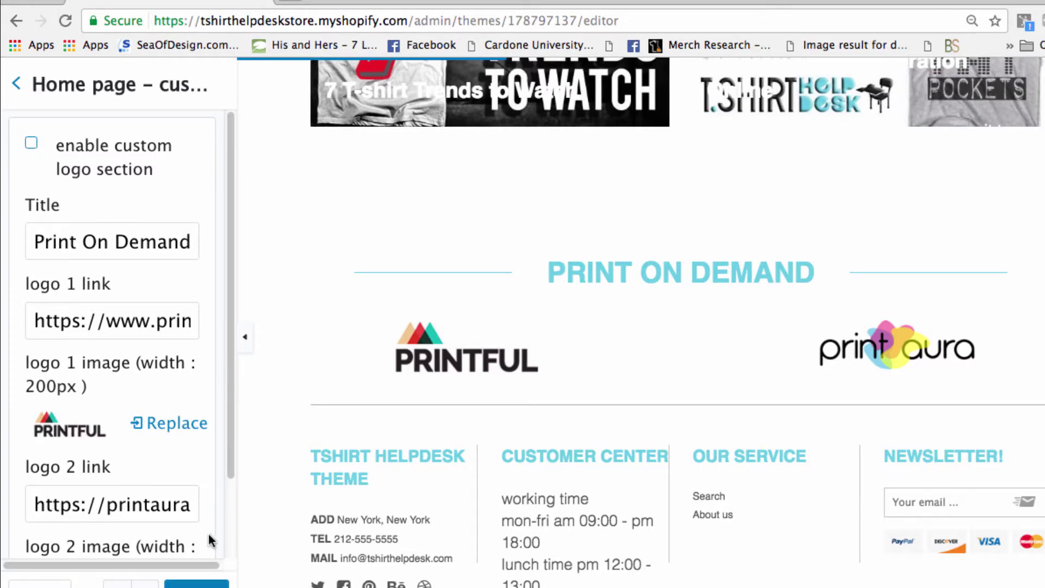
pyautogui.press('super+s')
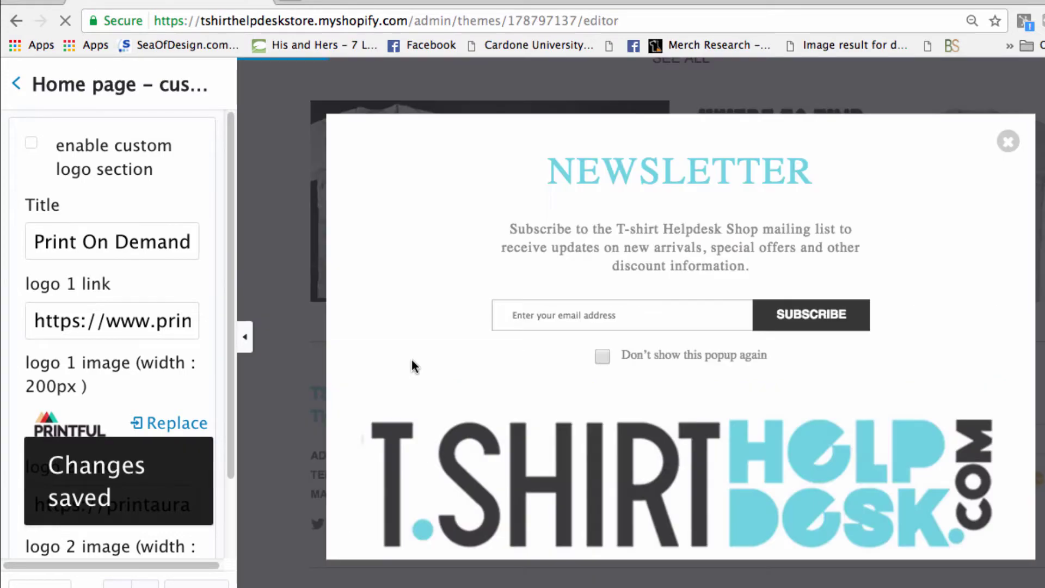
pyautogui.click(1006, 146)
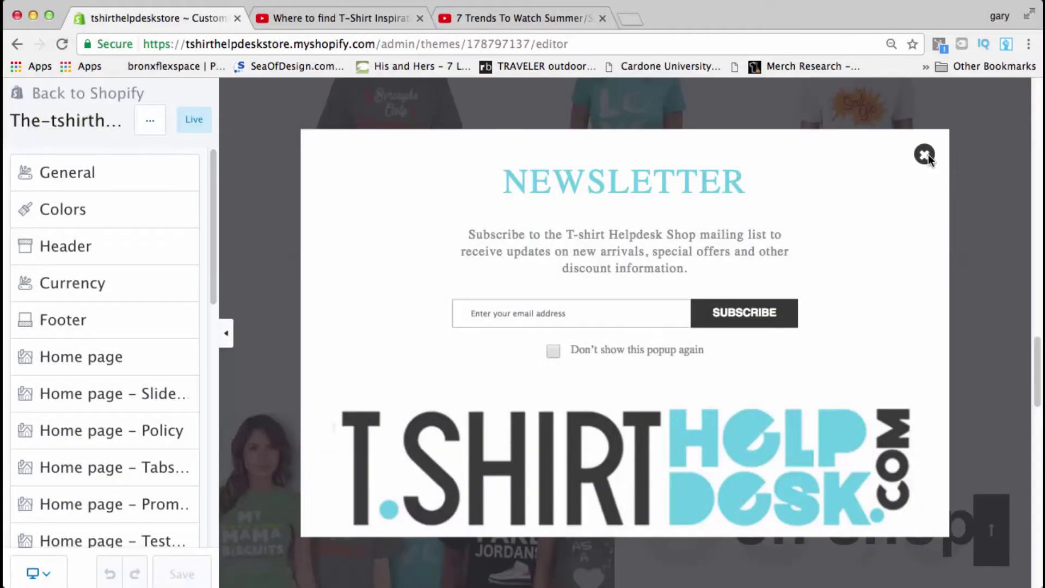
# - Close the newsletter popup and check that Latest From Blog now runs straight into the footer
pyautogui.click(924, 155)
pyautogui.scroll(-10, 915, 293)
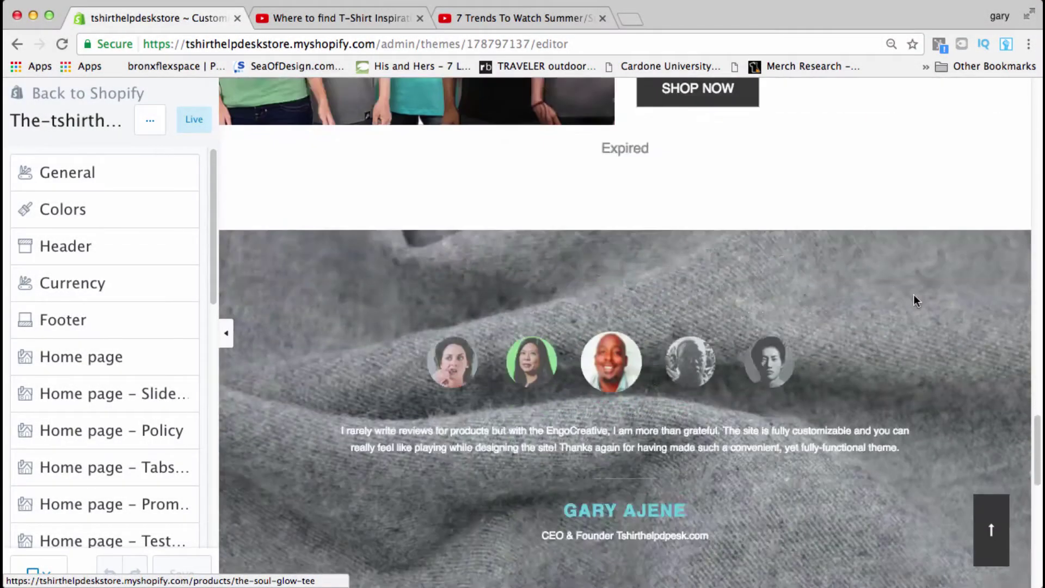
pyautogui.scroll(-10, 915, 299)
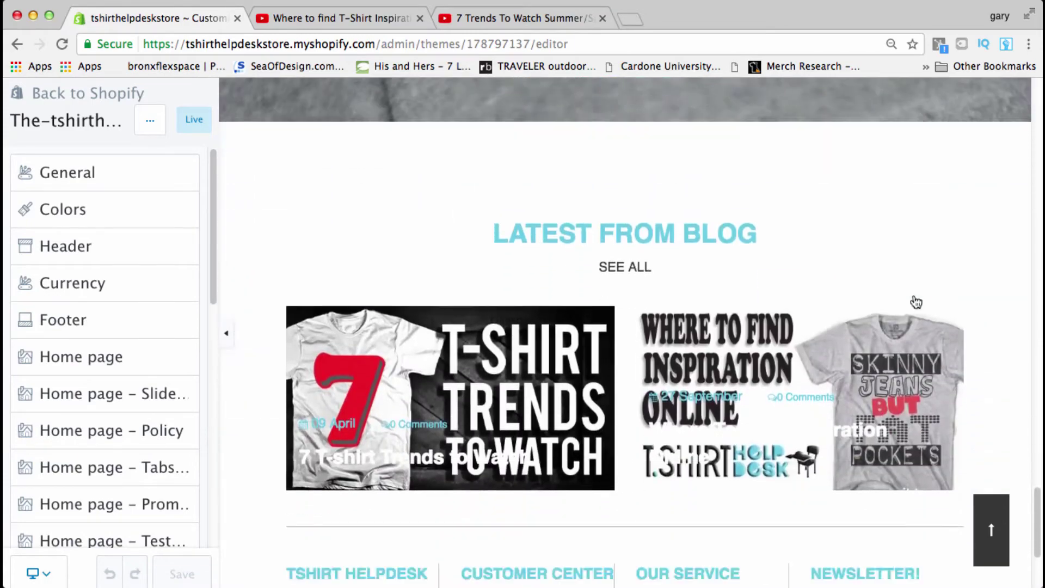
pyautogui.scroll(-1, 916, 302)
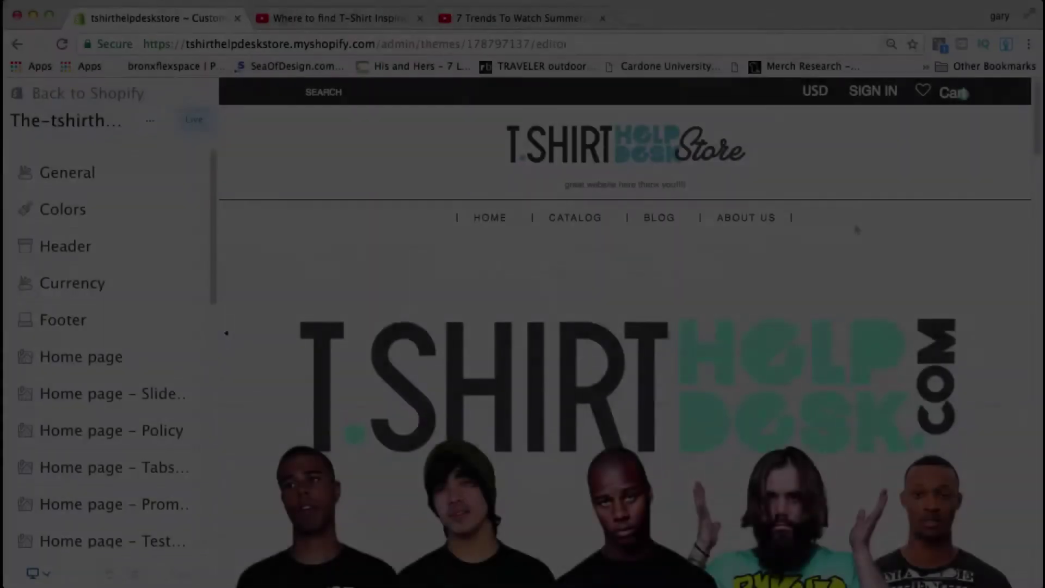
pyautogui.scroll(-10, 856, 229)
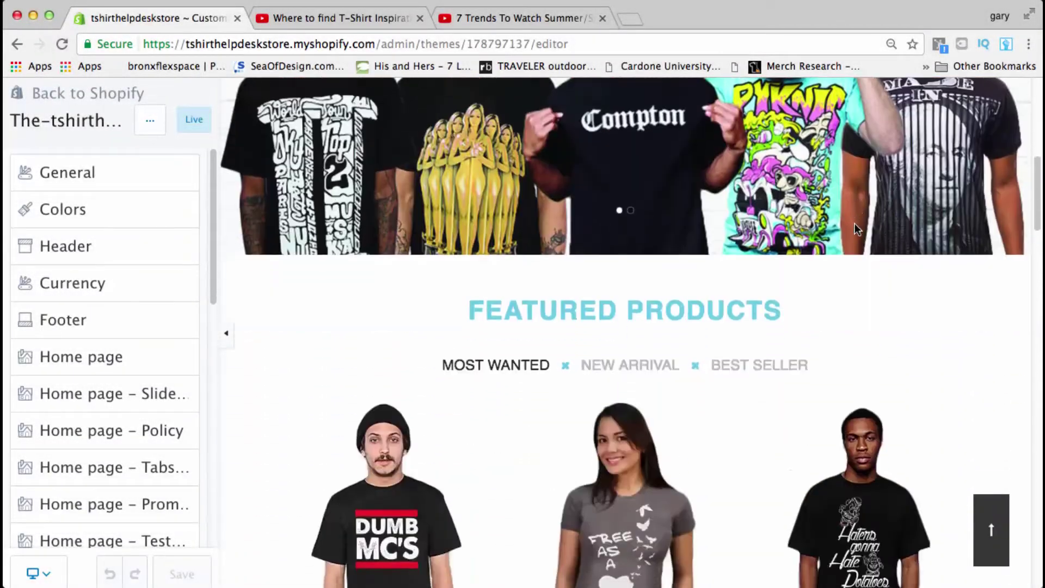
pyautogui.scroll(-20, 855, 224)
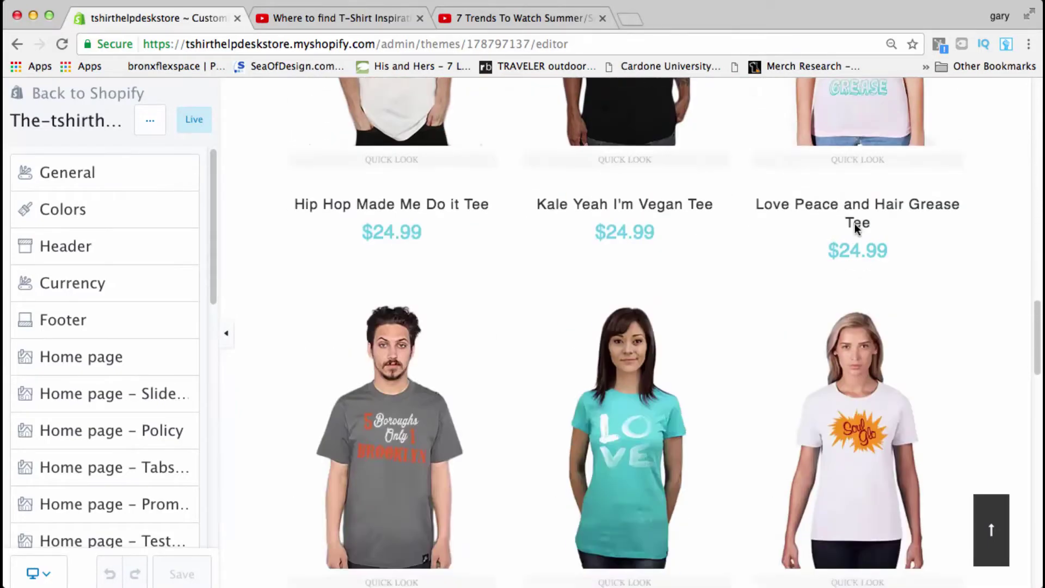
pyautogui.scroll(-15, 854, 223)
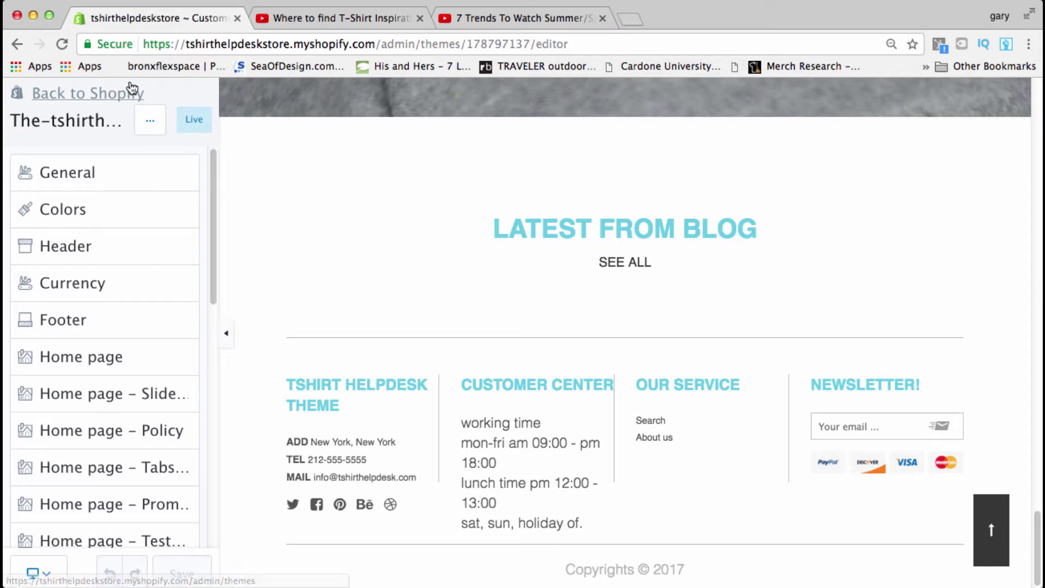
# - Navigate from the themes page through Online Store to the empty Blog posts list
pyautogui.click(103, 97)
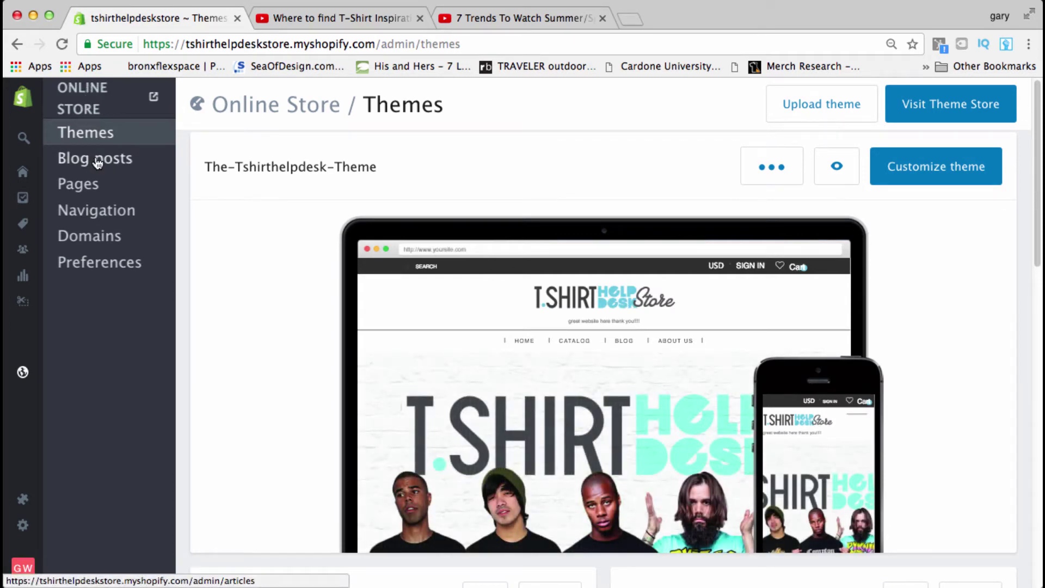
pyautogui.click(22, 102)
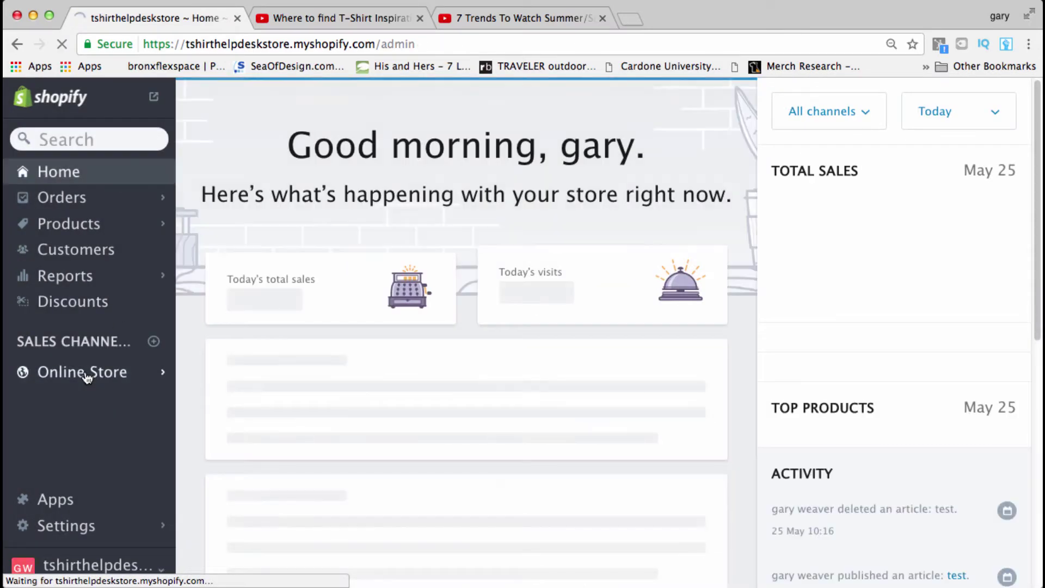
pyautogui.click(85, 375)
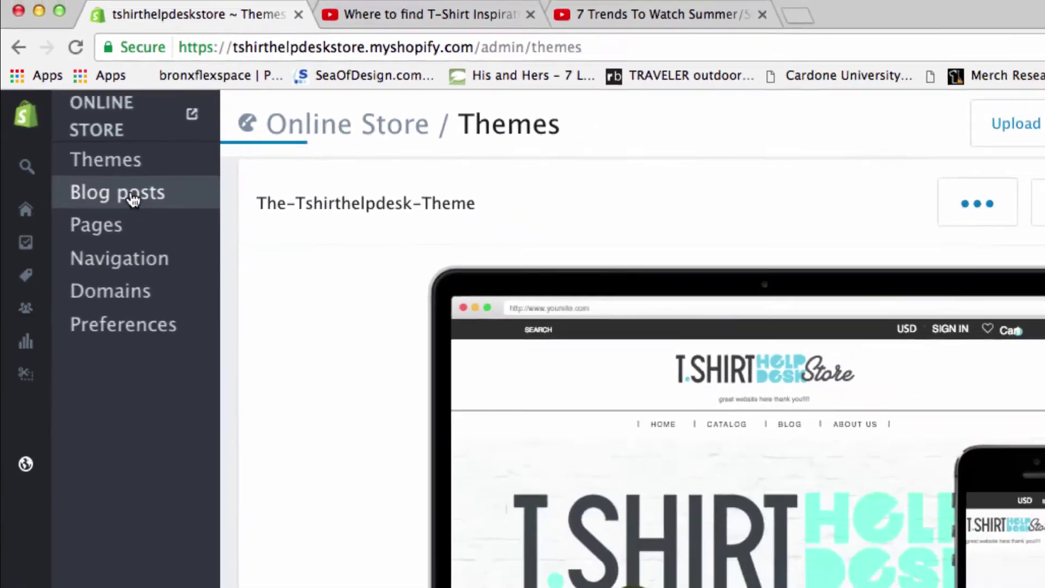
pyautogui.click(177, 248)
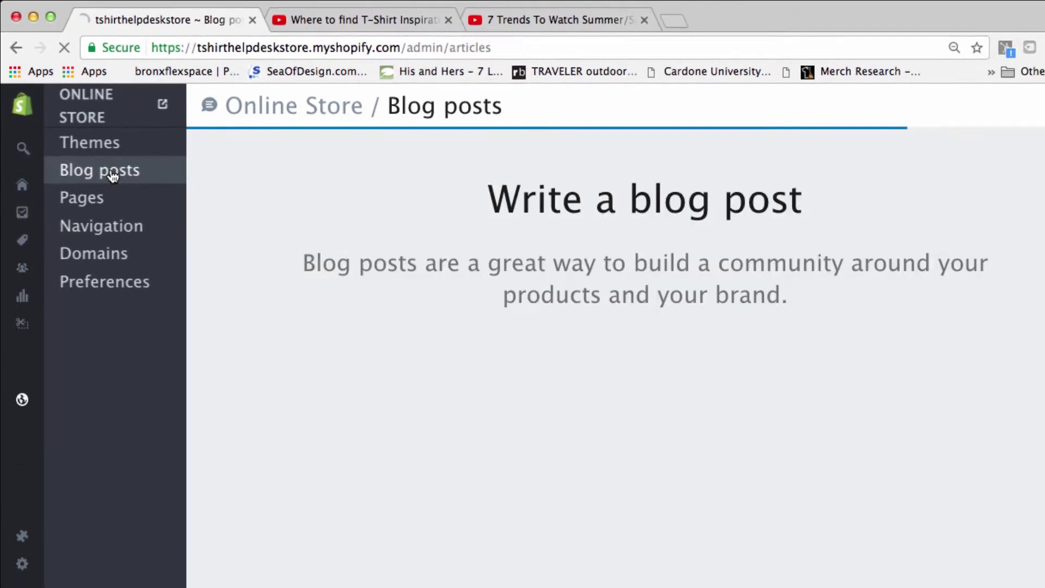
pyautogui.scroll(-3, 602, 242)
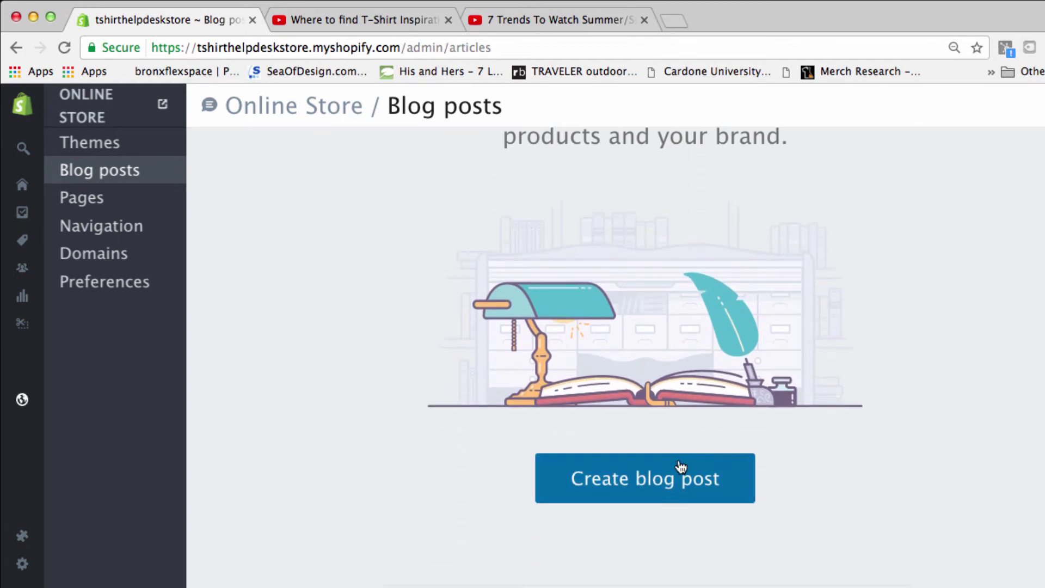
pyautogui.scroll(1, 680, 471)
# - Create a new blog post and title it 'Test Blog'
pyautogui.click(673, 511)
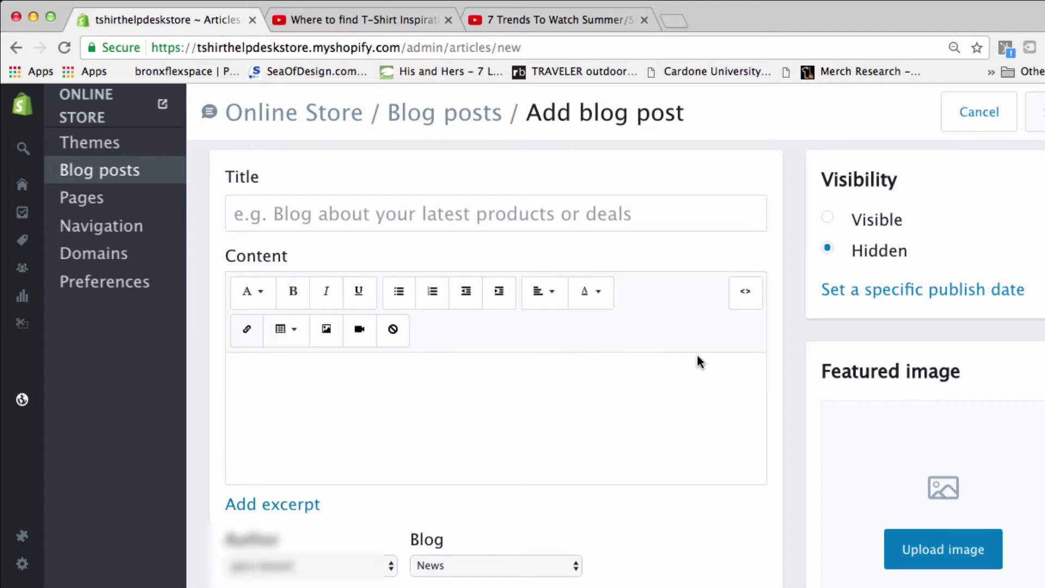
pyautogui.click(555, 214)
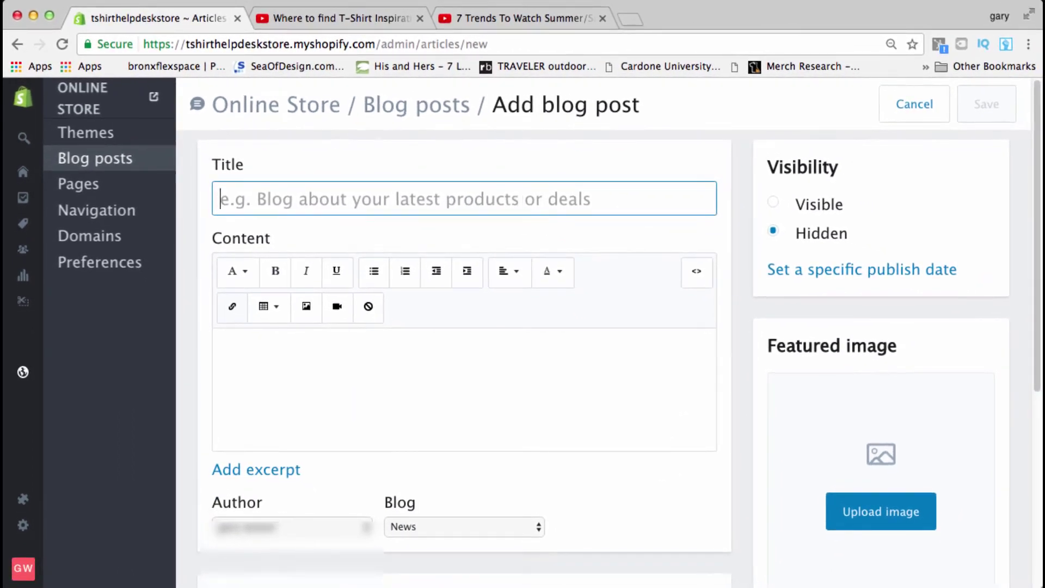
pyautogui.write('t')
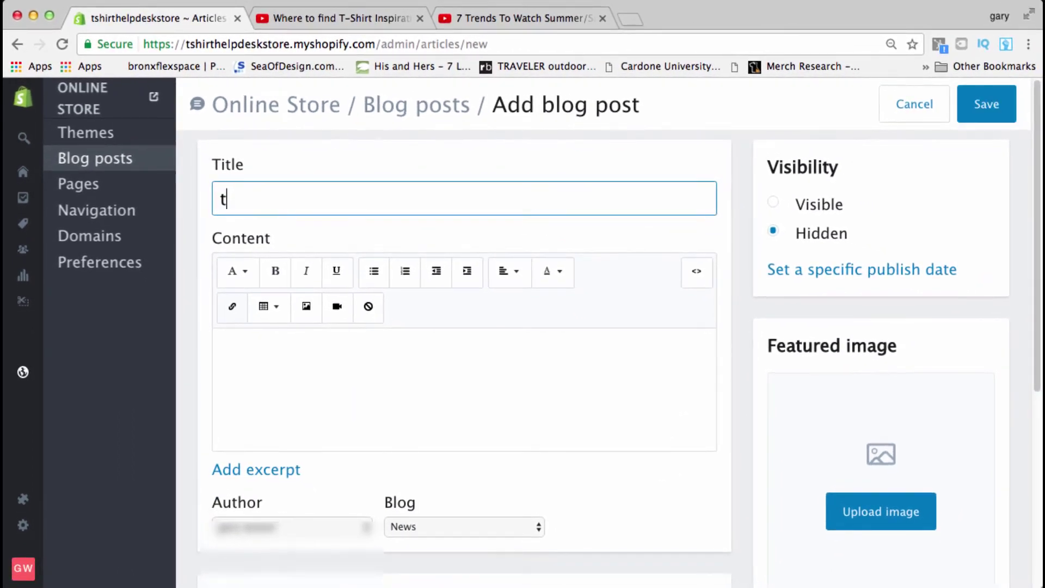
pyautogui.write('est')
pyautogui.press('BackSpace')
pyautogui.press('BackSpace')
pyautogui.press('BackSpace')
pyautogui.press('BackSpace')
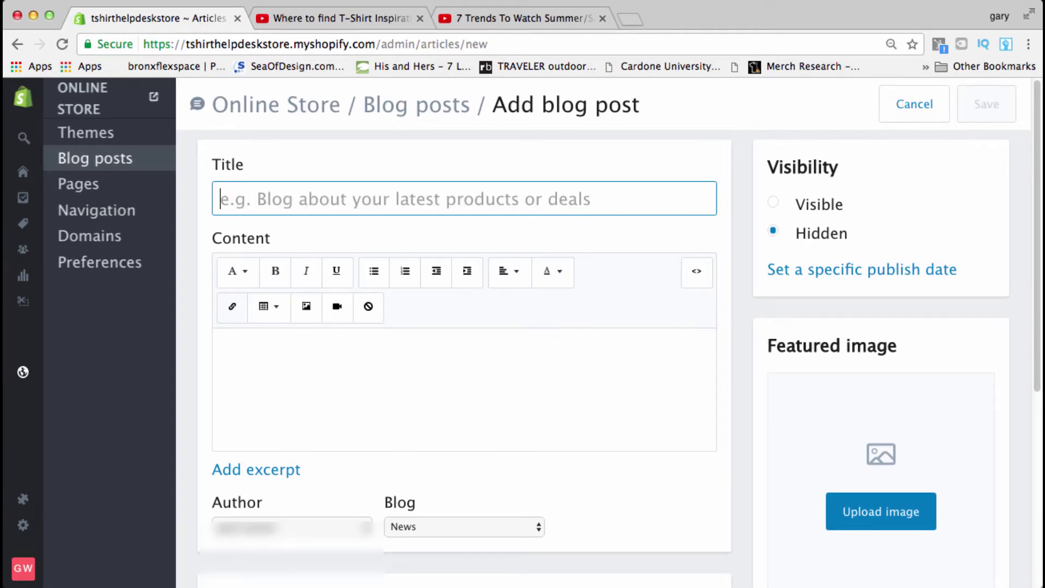
pyautogui.write('Test Blog')
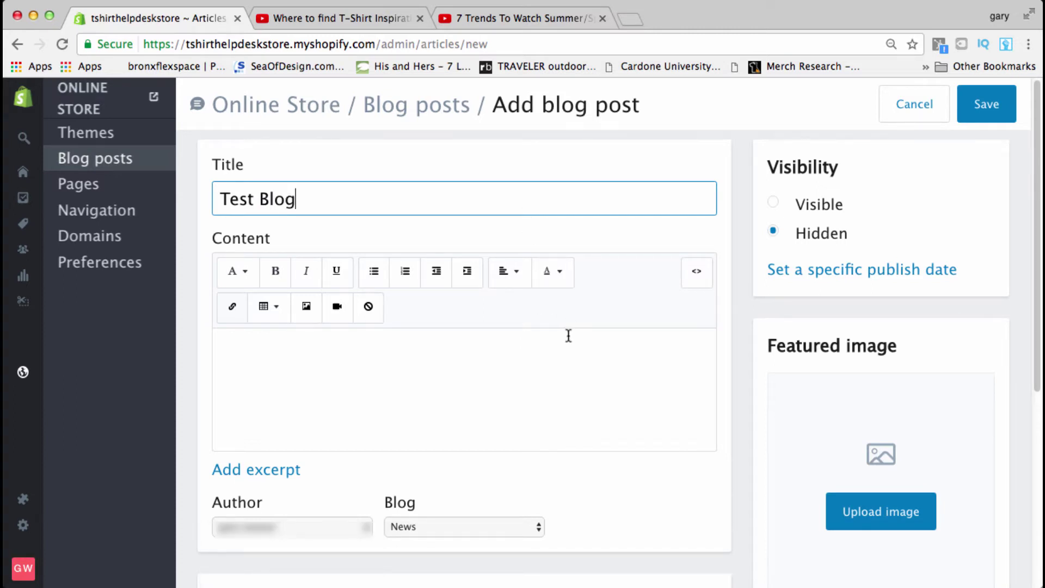
# - Add a line of placeholder body text in the Content editor
pyautogui.click(568, 354)
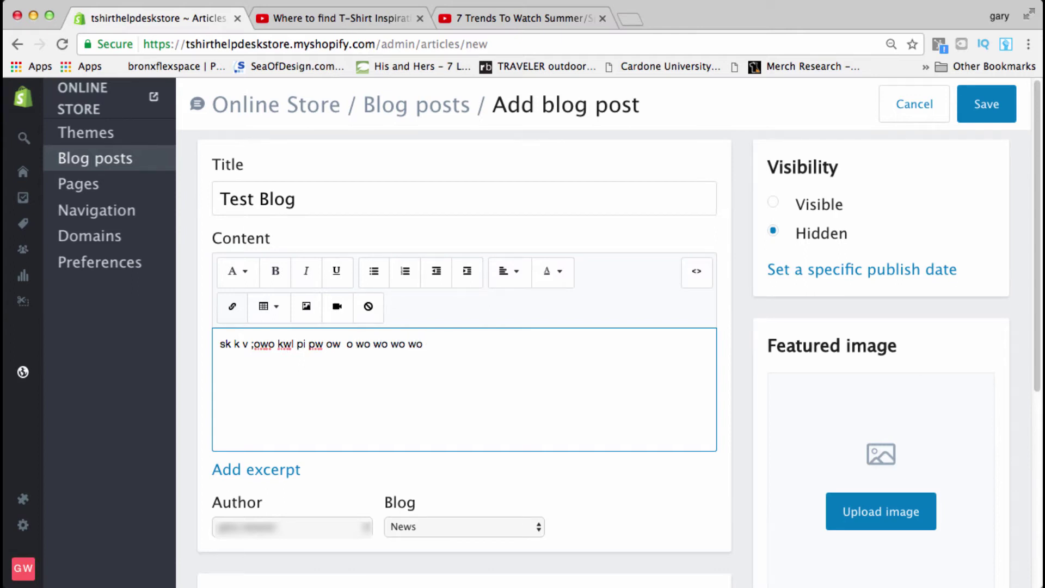
pyautogui.click(246, 276)
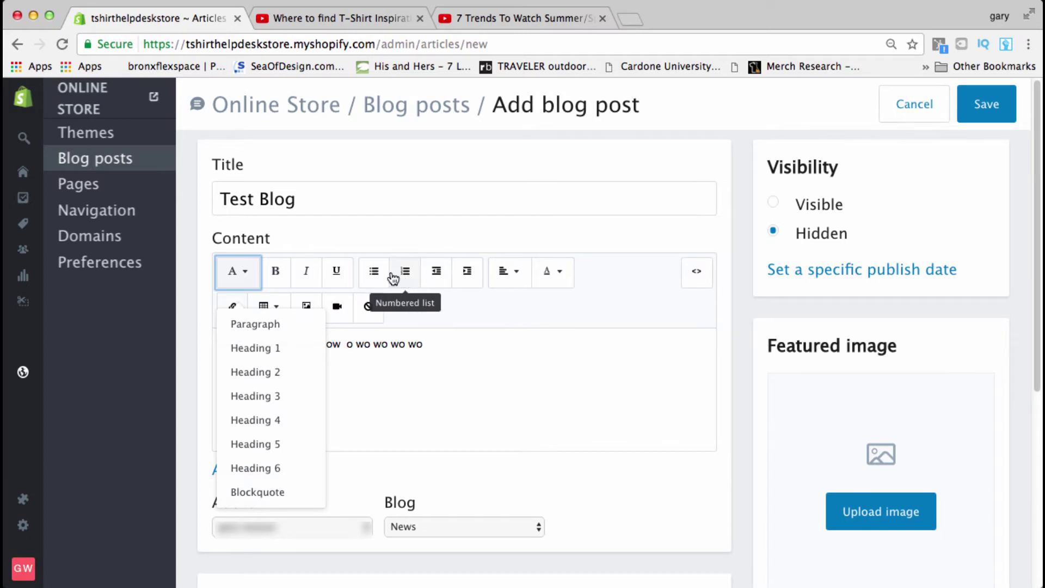
pyautogui.click(452, 391)
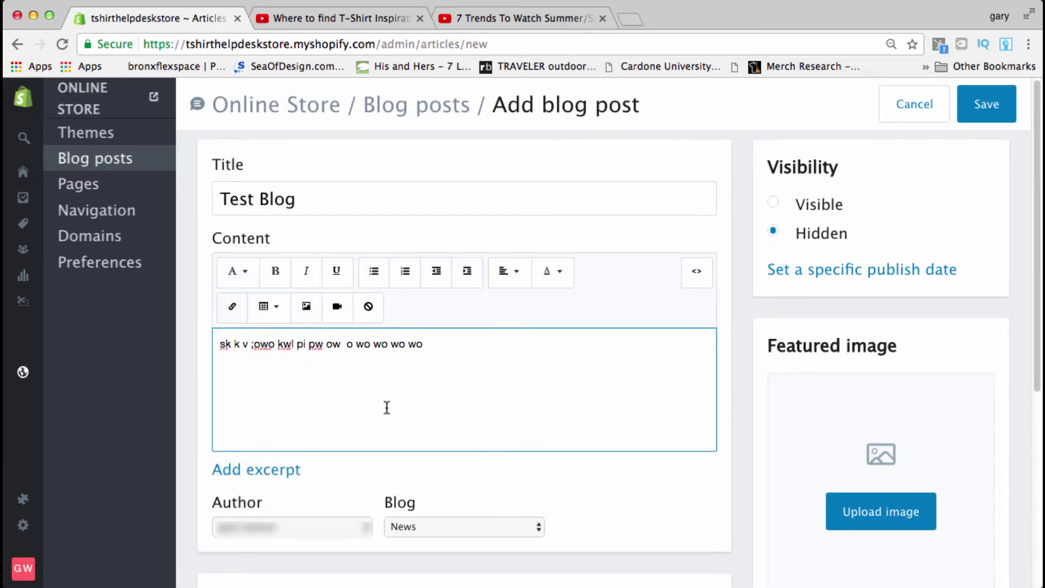
pyautogui.scroll(-2, 462, 360)
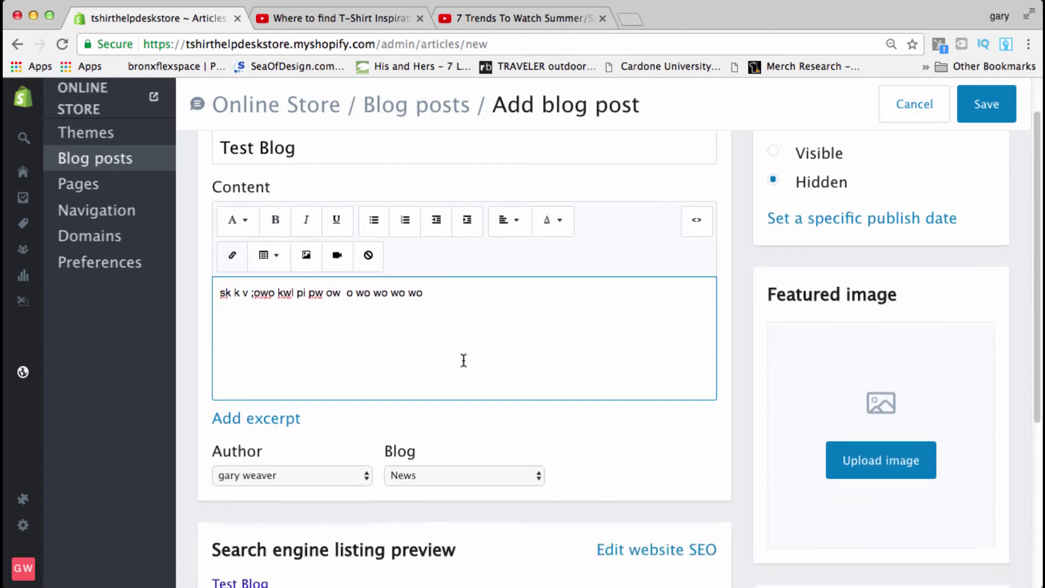
pyautogui.scroll(2, 463, 361)
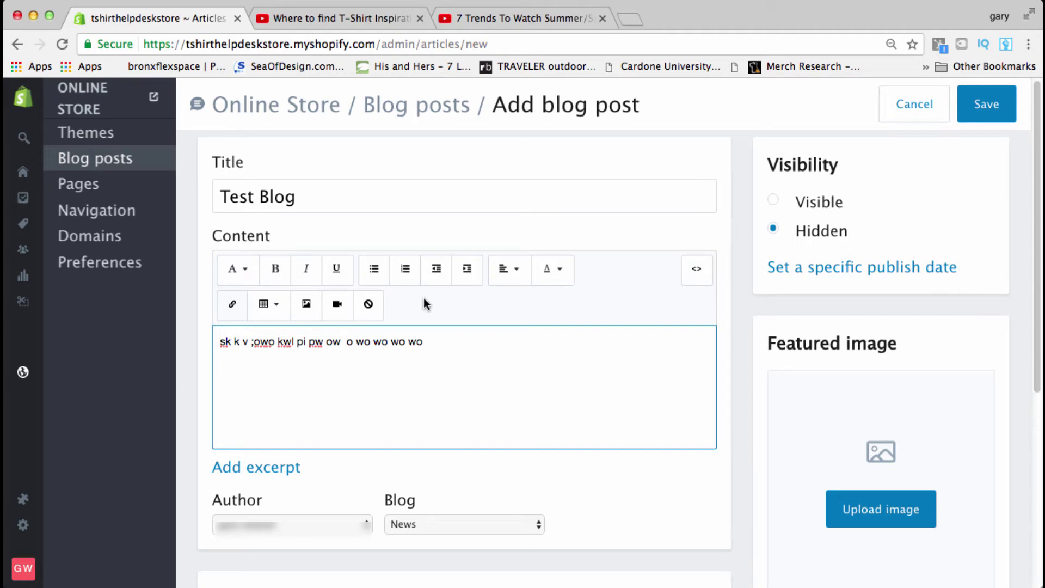
pyautogui.scroll(-5, 762, 373)
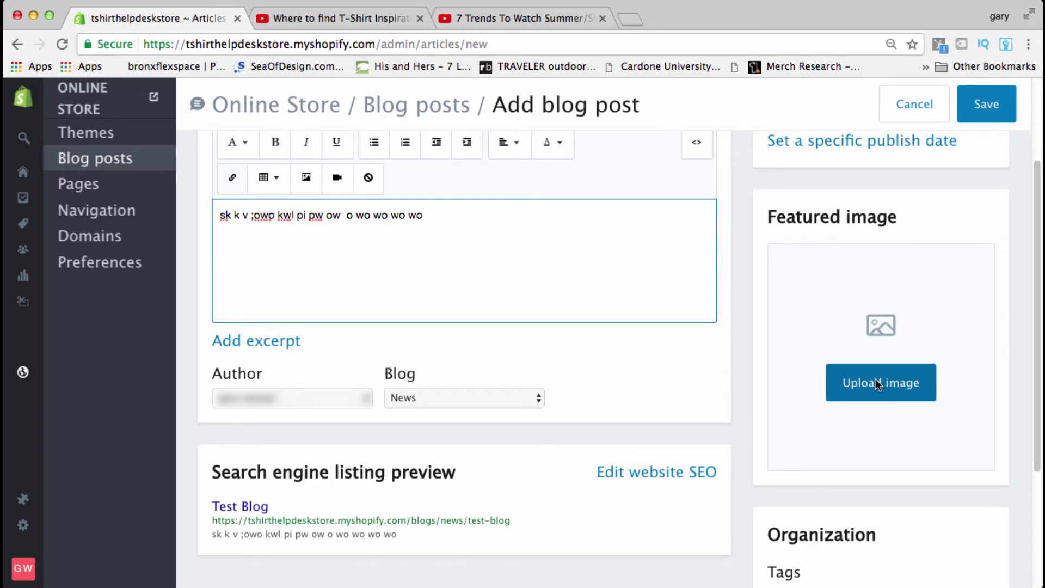
# - Upload 'where to find inspiration.jpg' as the post's featured image
pyautogui.click(878, 382)
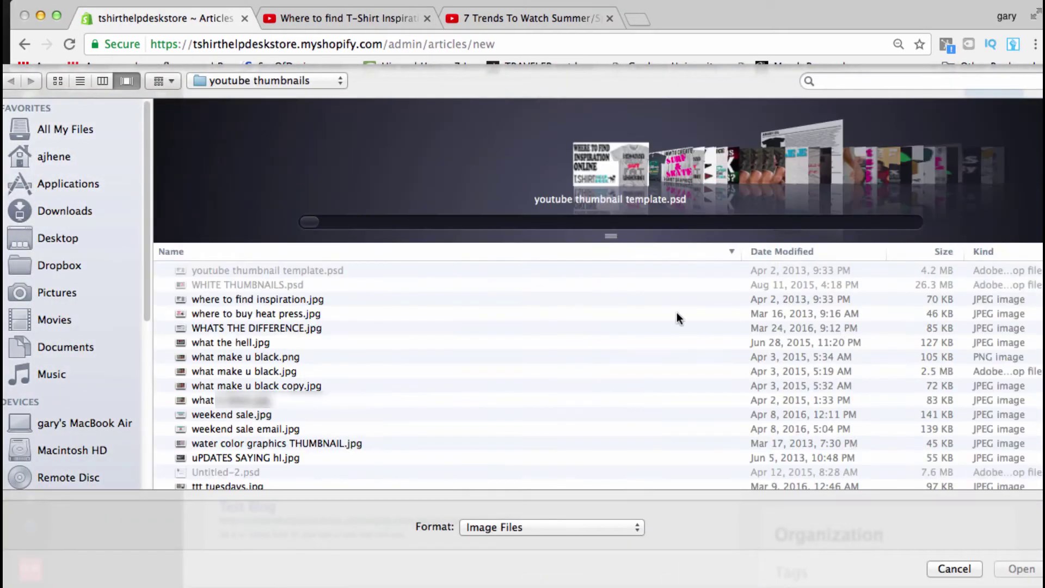
pyautogui.scroll(-2, 688, 172)
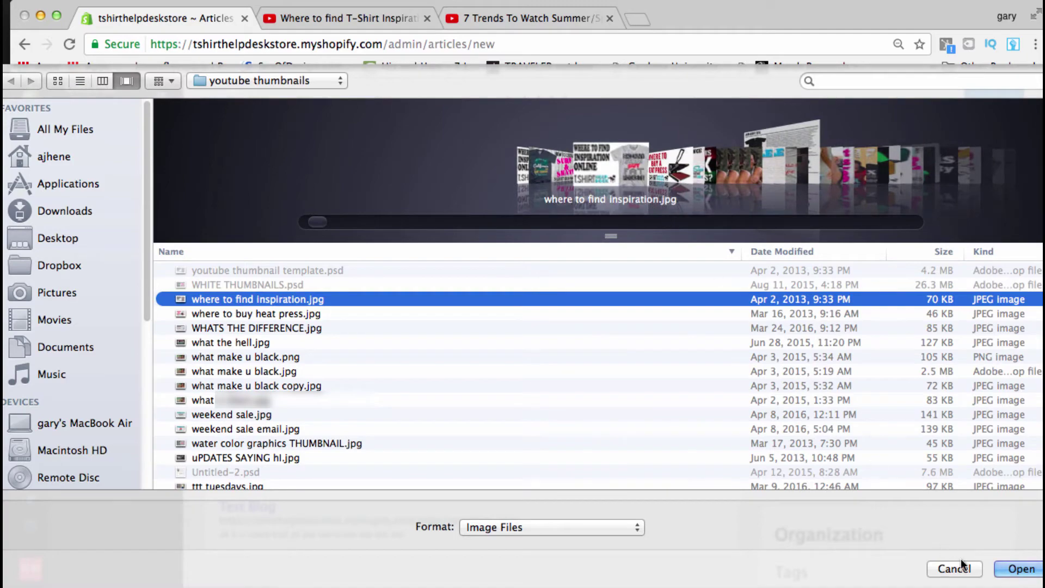
pyautogui.click(1021, 569)
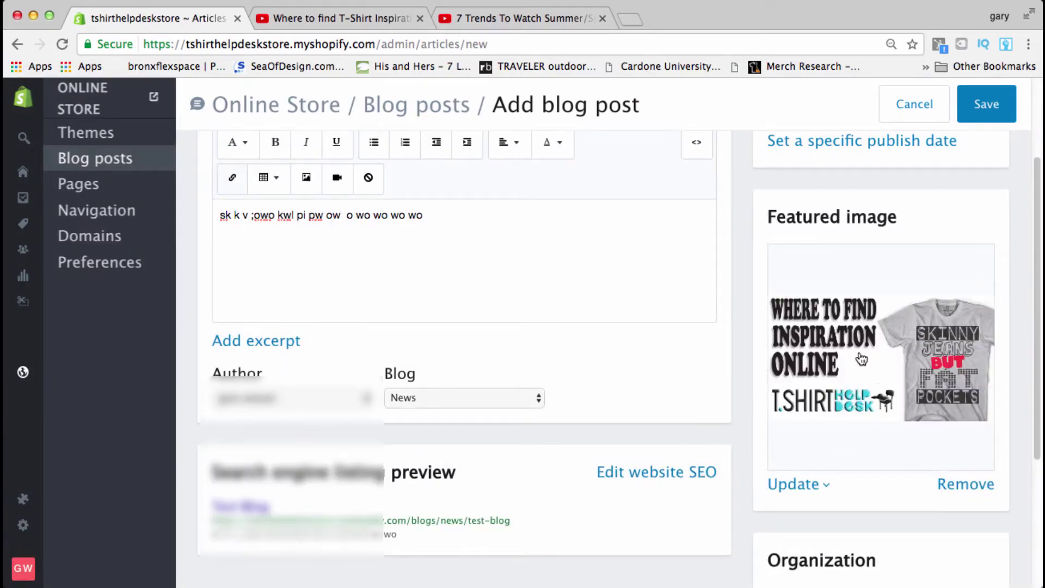
# - Switch the post's visibility from Hidden to Visible
pyautogui.scroll(5, 861, 359)
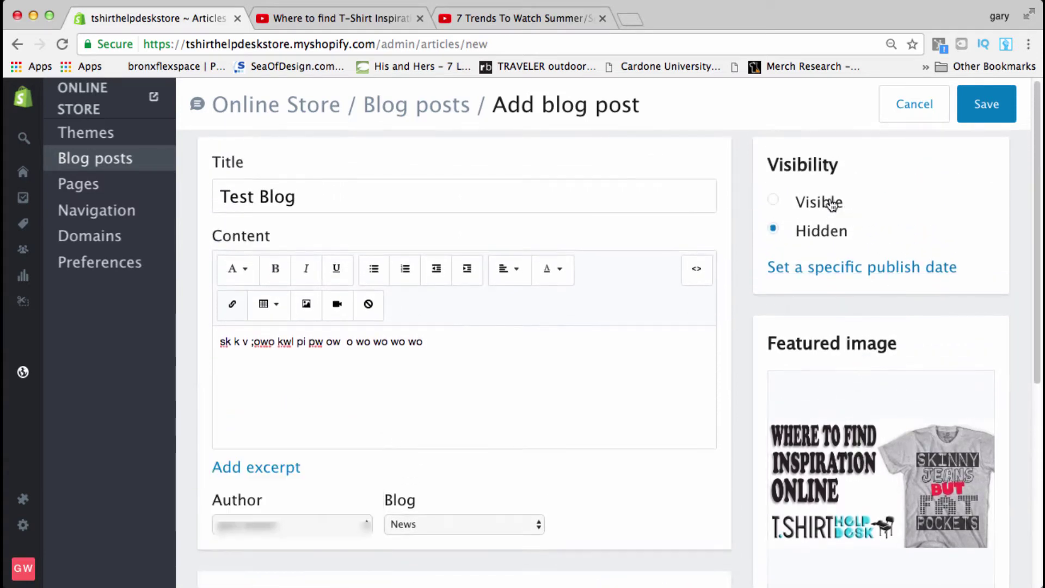
pyautogui.click(774, 201)
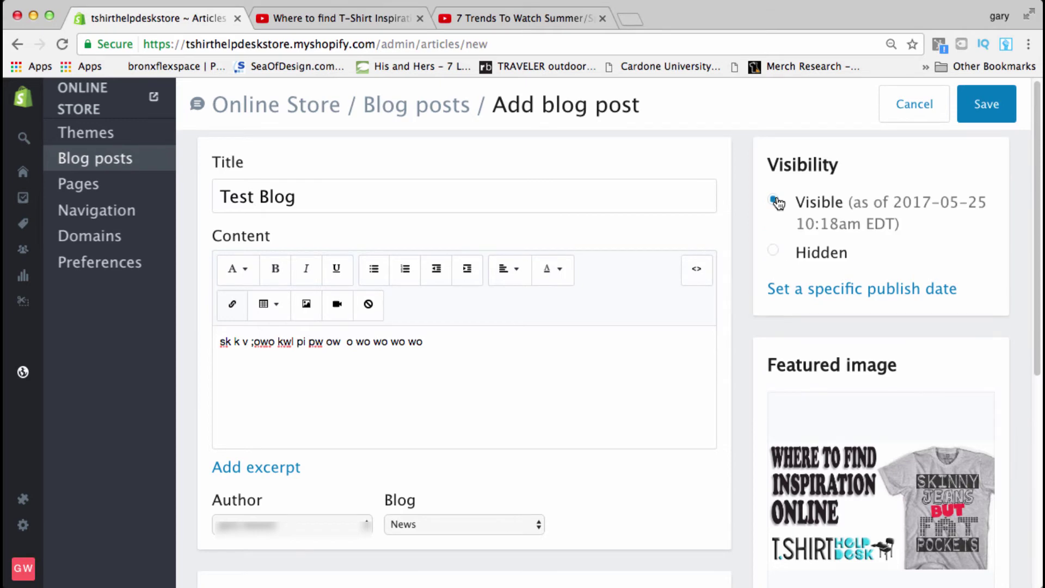